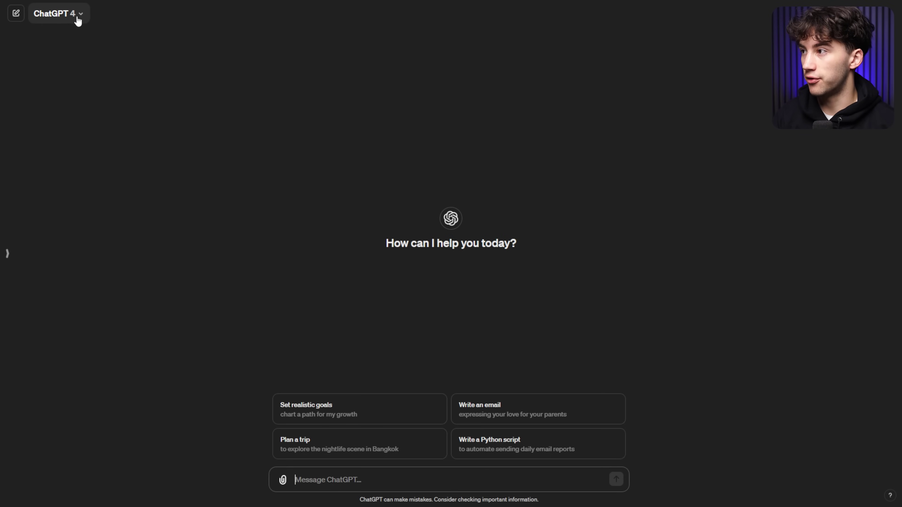
Send the message "I love cats, and I want to get one. What are the 5 most friendly breeds of cats?"
click(350, 475)
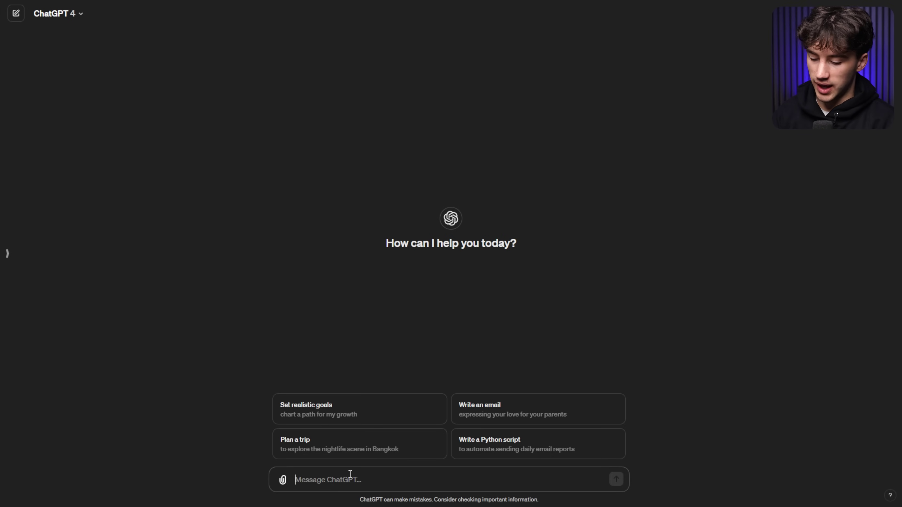
text(I love c)
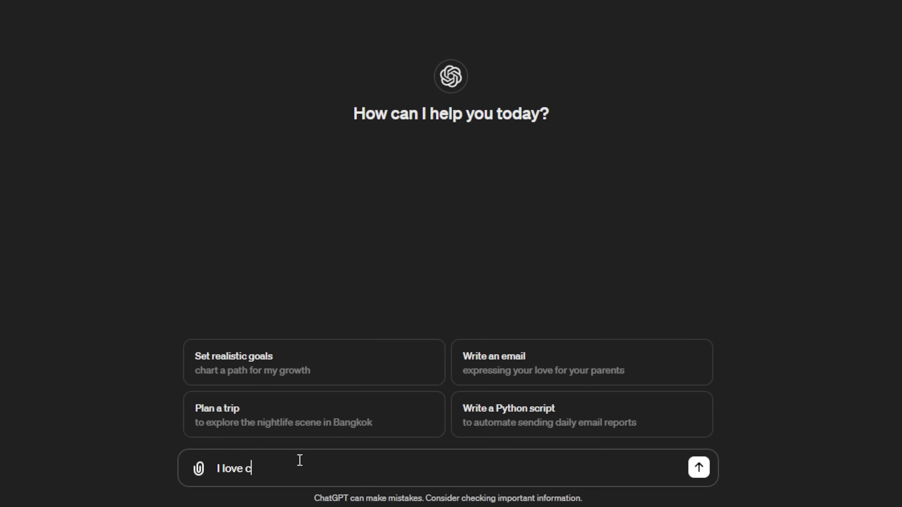
text(ats, and I want to get one. What are the 5 mis)
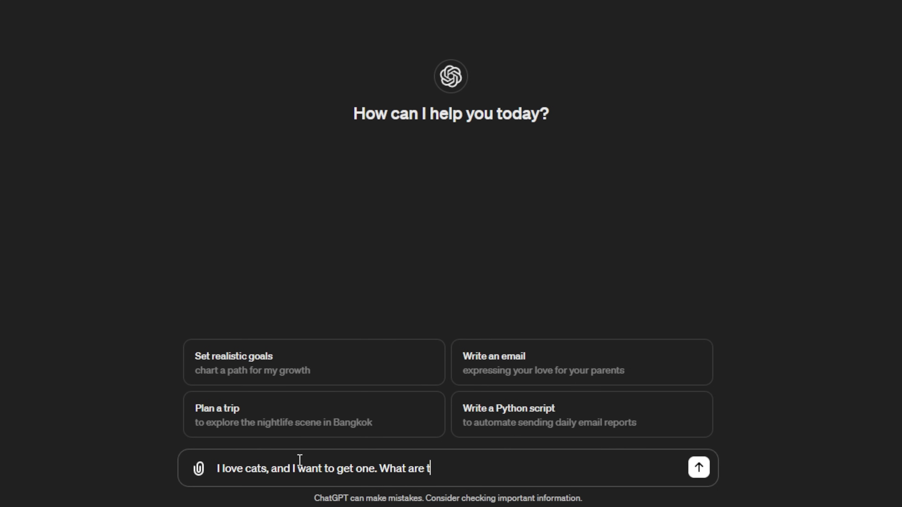
key(BackSpace)
key(BackSpace)
text(ost friendly breeds of cats)
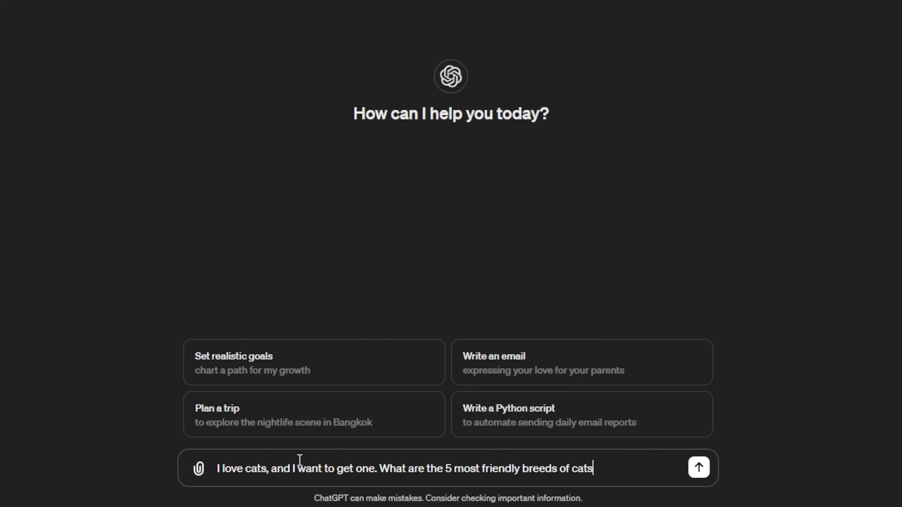
key(Return)
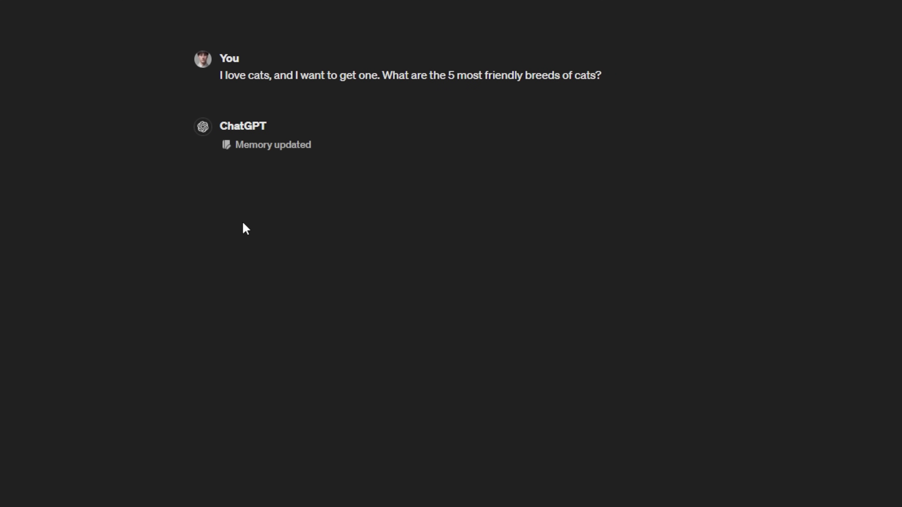
Examine the memory saved from the cat breeds message and compare it with the wording of the prompt
click(292, 145)
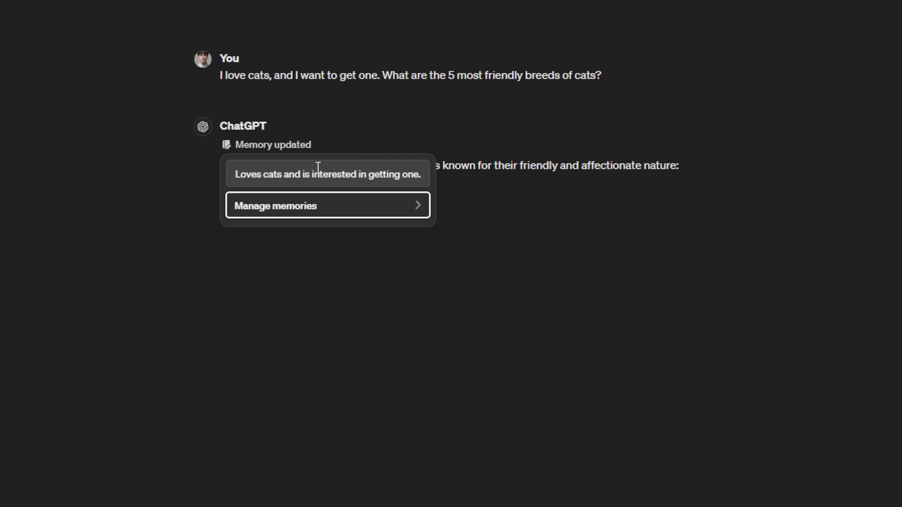
click(502, 124)
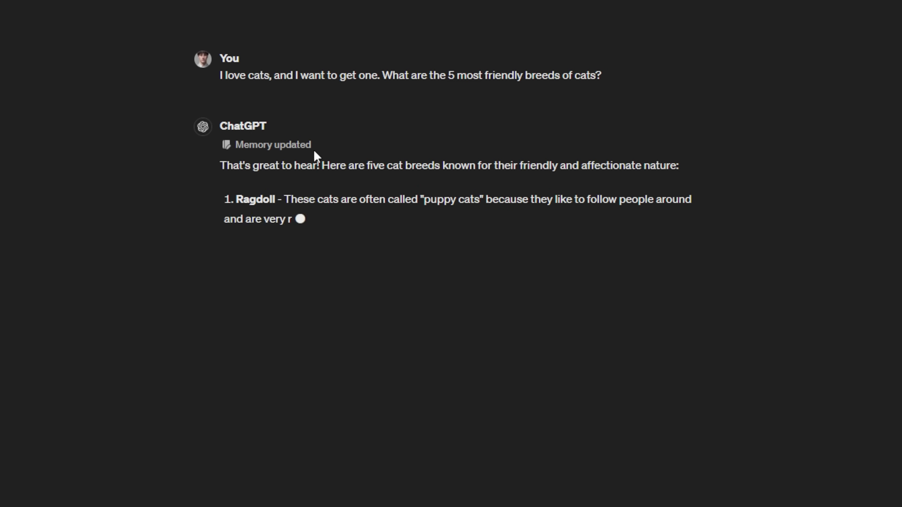
click(229, 145)
triple_click(209, 145)
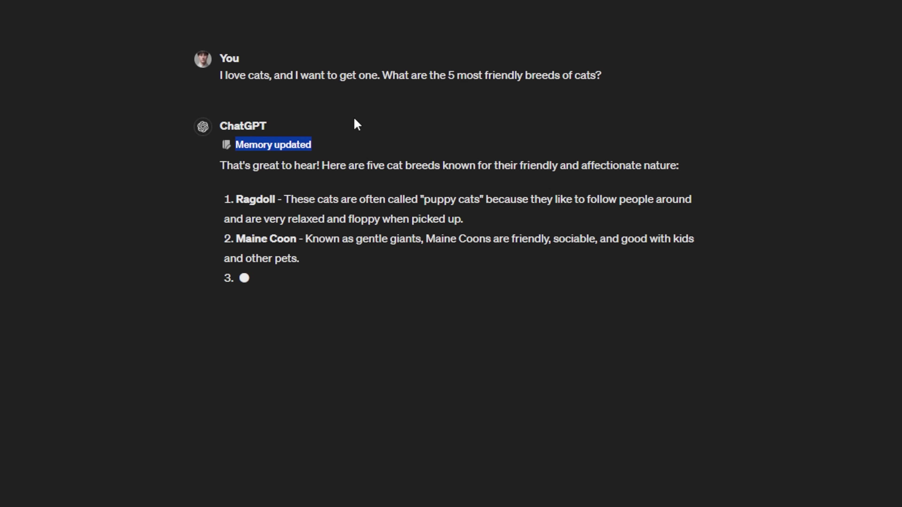
drag(220, 75, 598, 88)
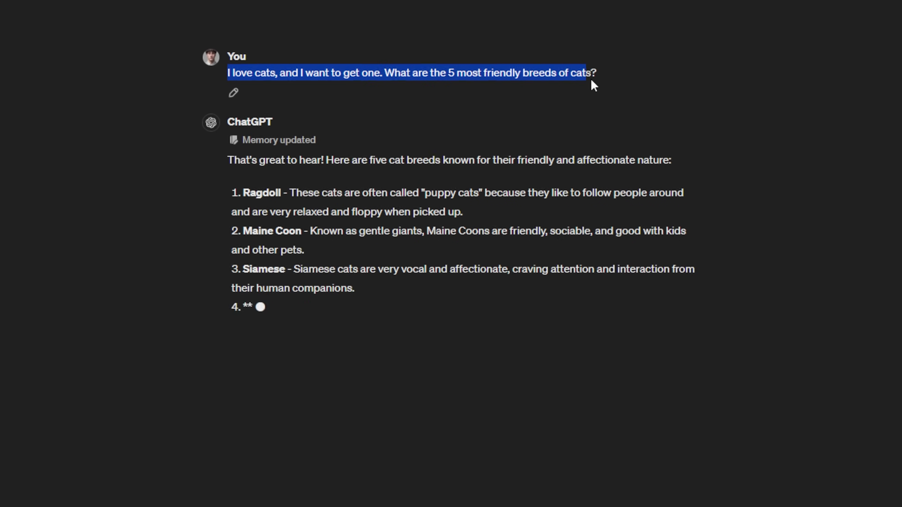
click(594, 86)
click(249, 140)
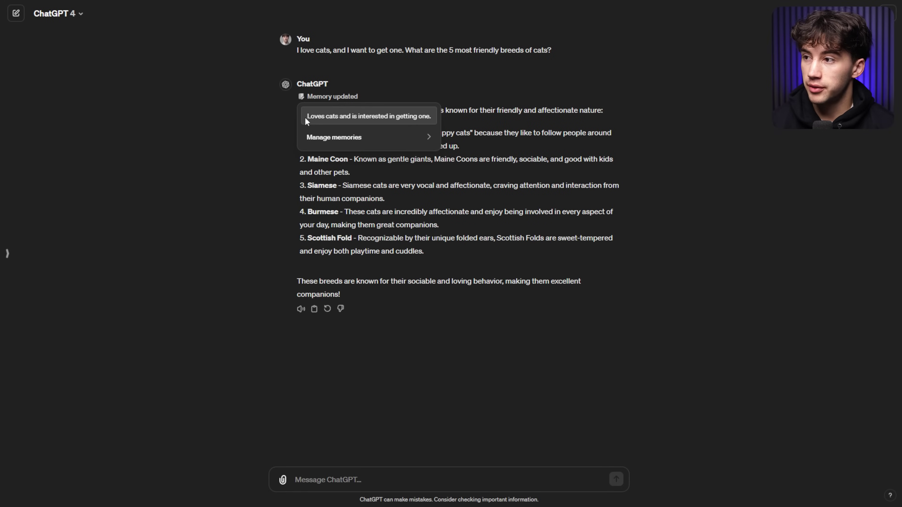
Start a new chat, ask "what animals do i love?" and read the reply
click(15, 17)
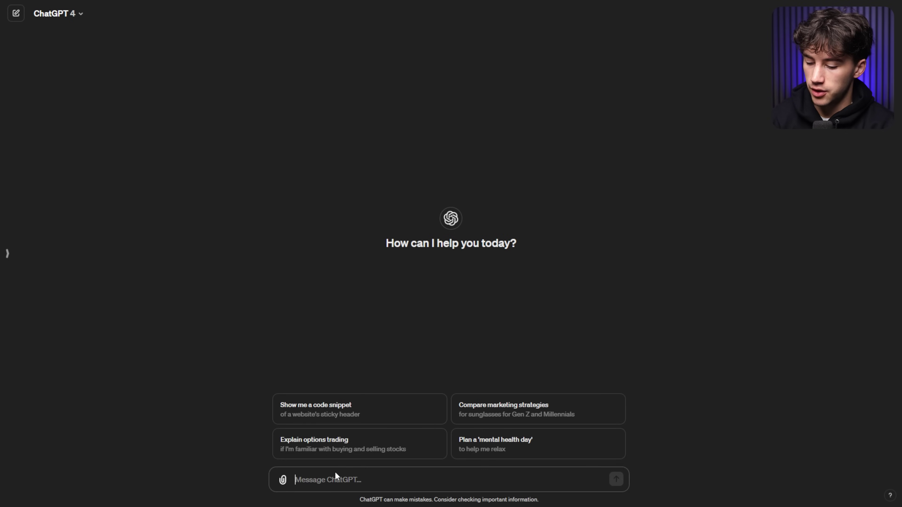
text(what animals fo)
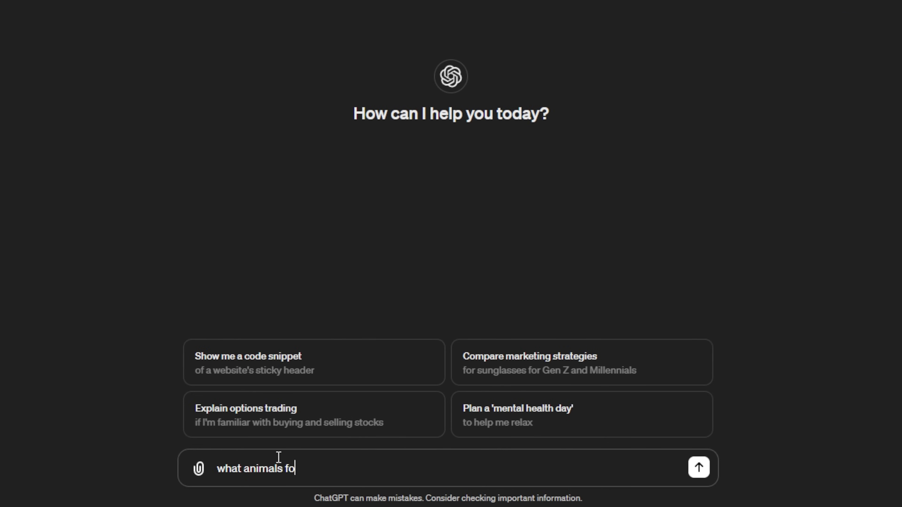
text(do i love?)
key(Return)
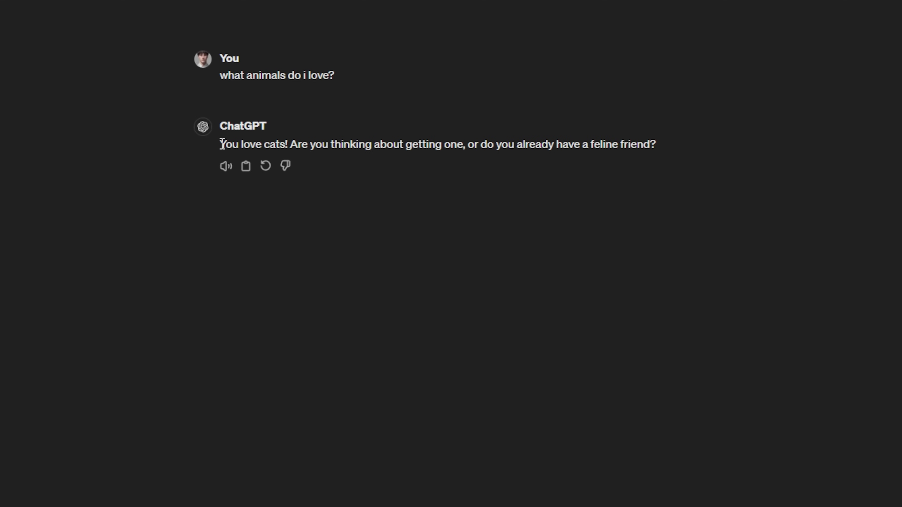
drag(220, 144, 288, 145)
click(441, 160)
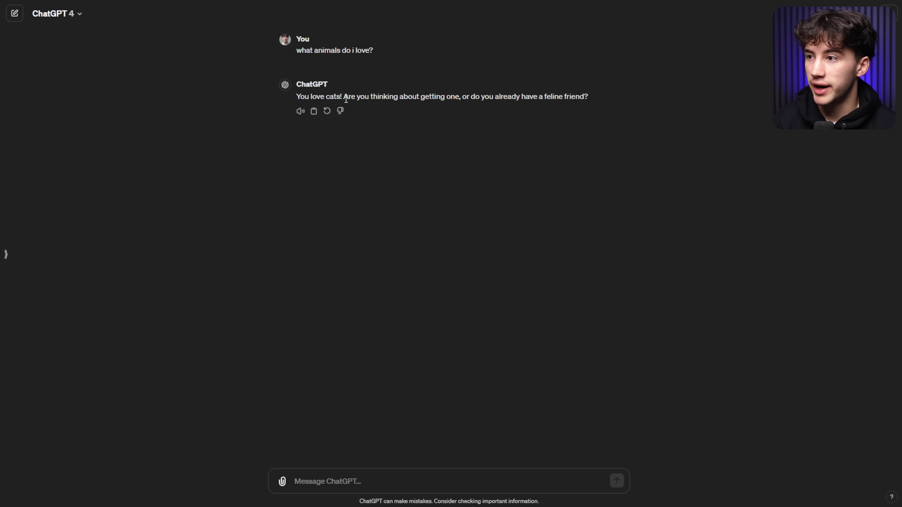
drag(345, 99, 593, 98)
click(594, 99)
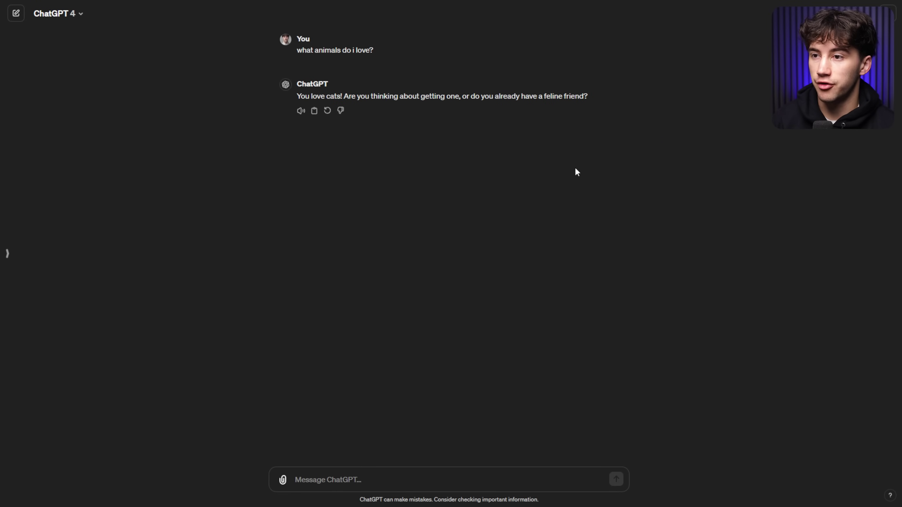
Answer the follow-up question with "I want to get one but I haven't moved out yet." and read the reply
click(361, 482)
text(I want to g)
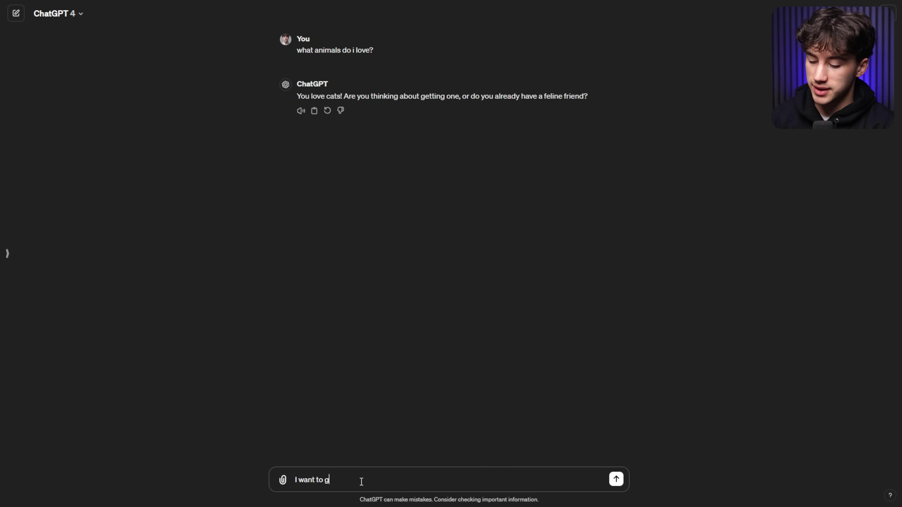
text(et one but I haven't moved out yet.)
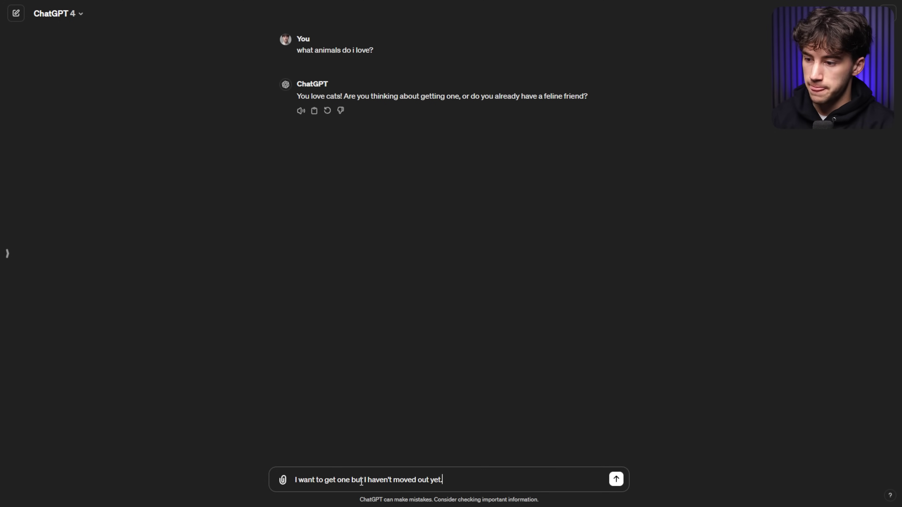
key(Return)
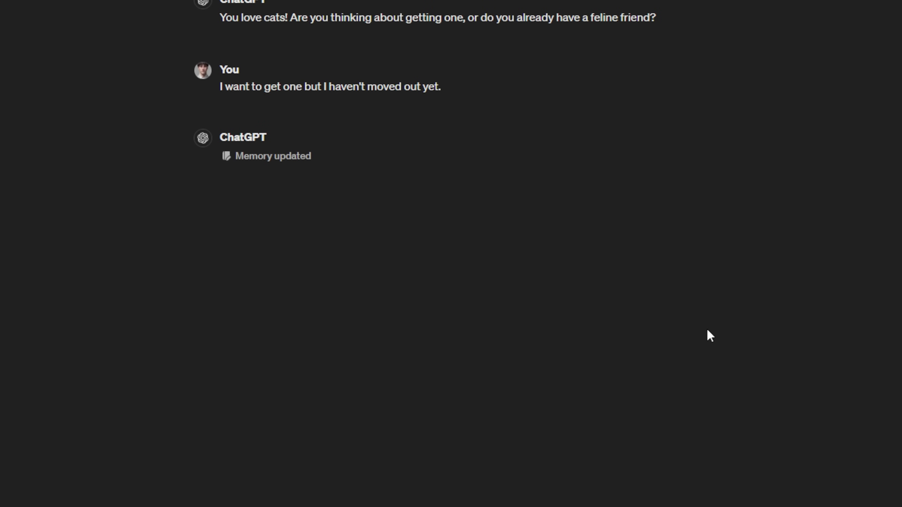
drag(220, 177, 580, 244)
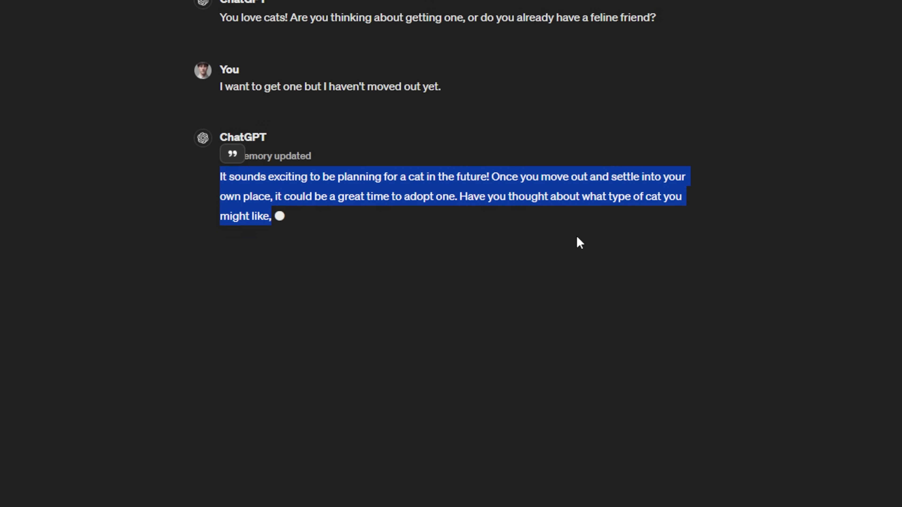
mouse_move(280, 165)
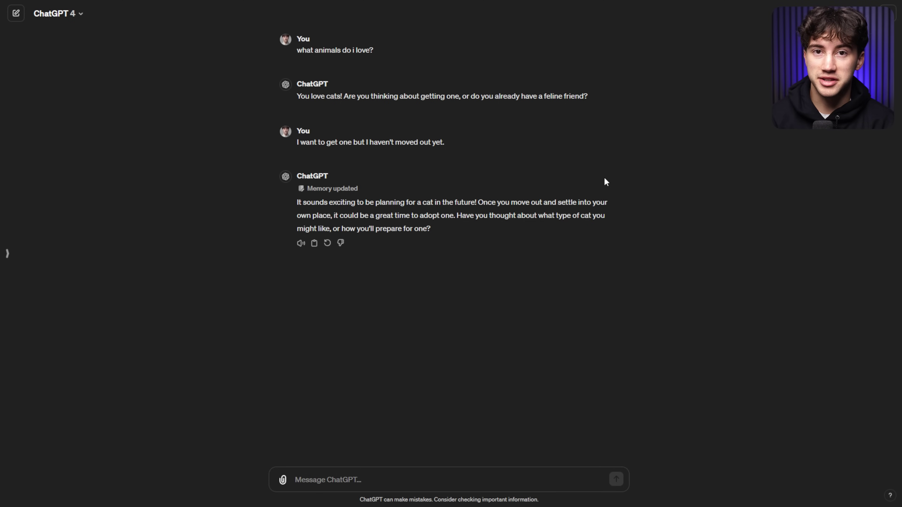
Send the message "I want a maine coon" in the same chat and check the response
click(352, 475)
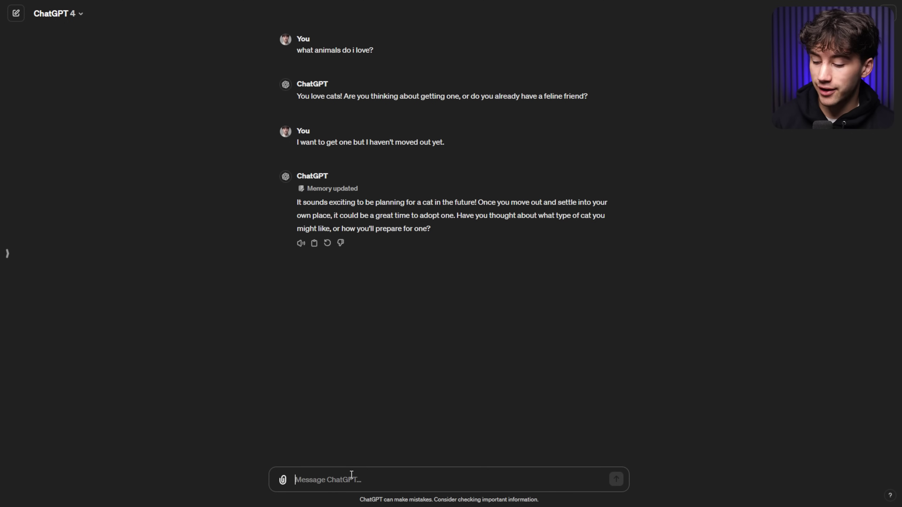
text(I)
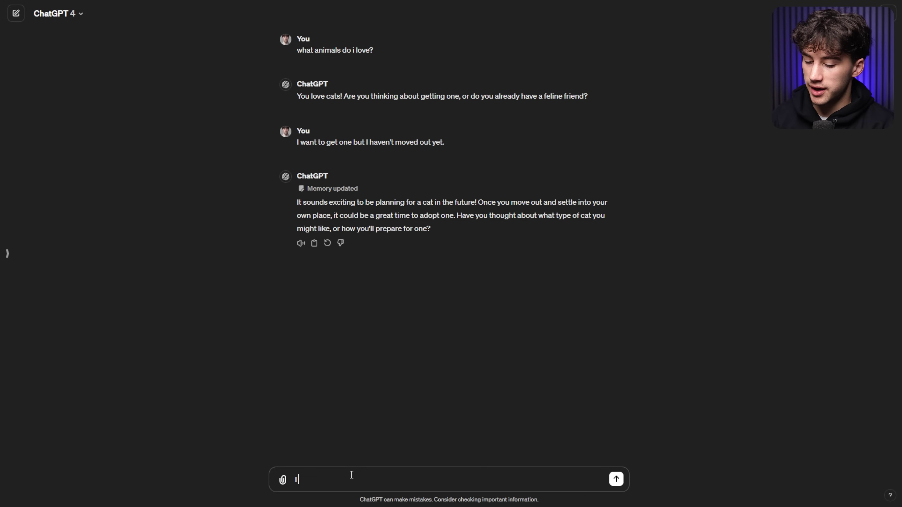
text( want a maine coo)
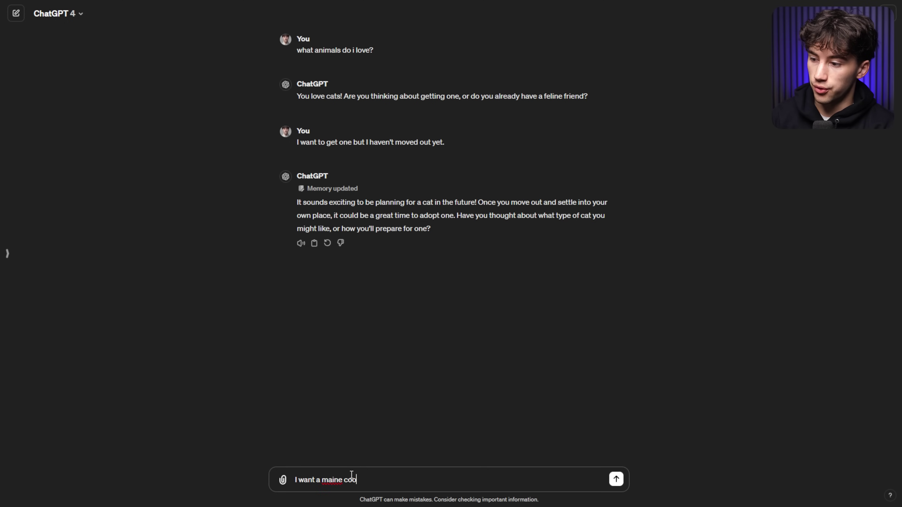
text(n)
key(Return)
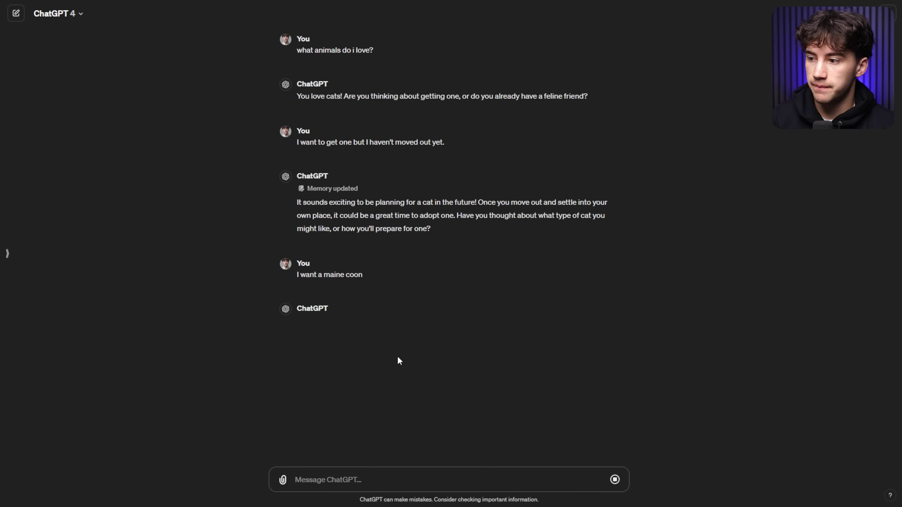
mouse_move(330, 322)
drag(306, 341, 349, 341)
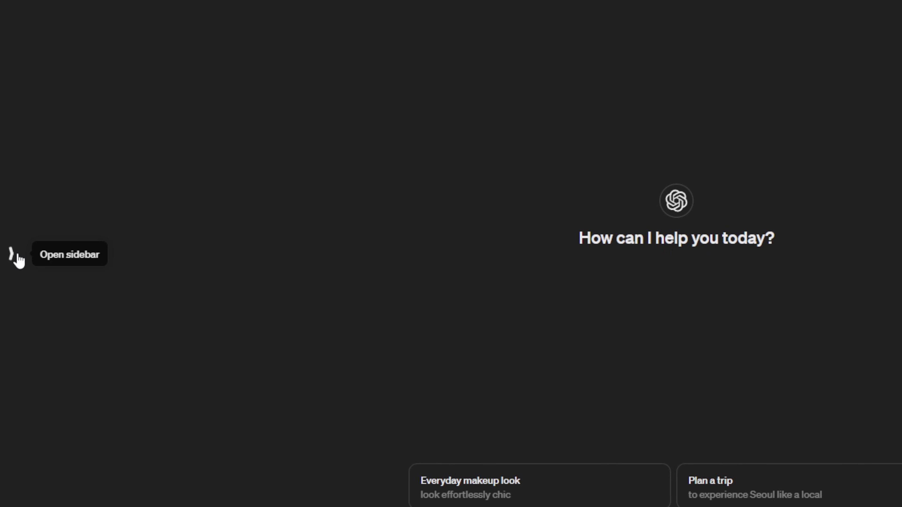
Open the Personalization settings of the account
click(18, 256)
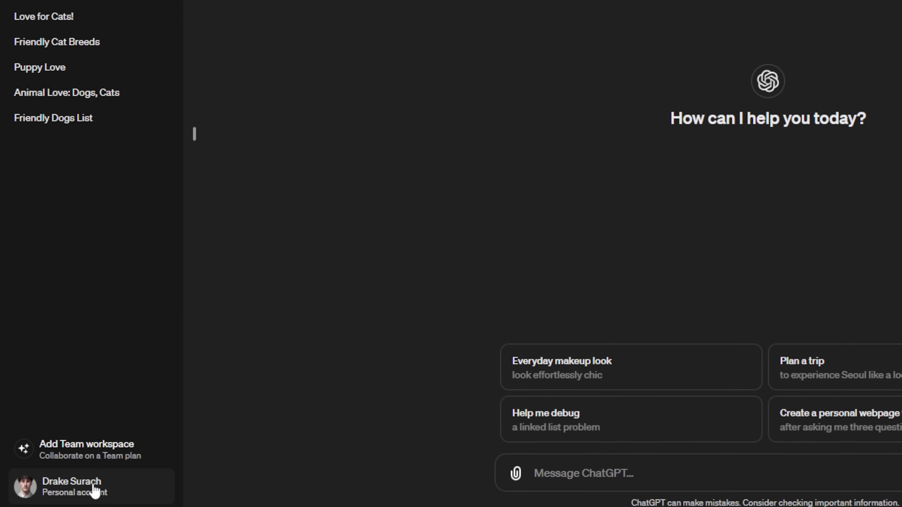
click(70, 489)
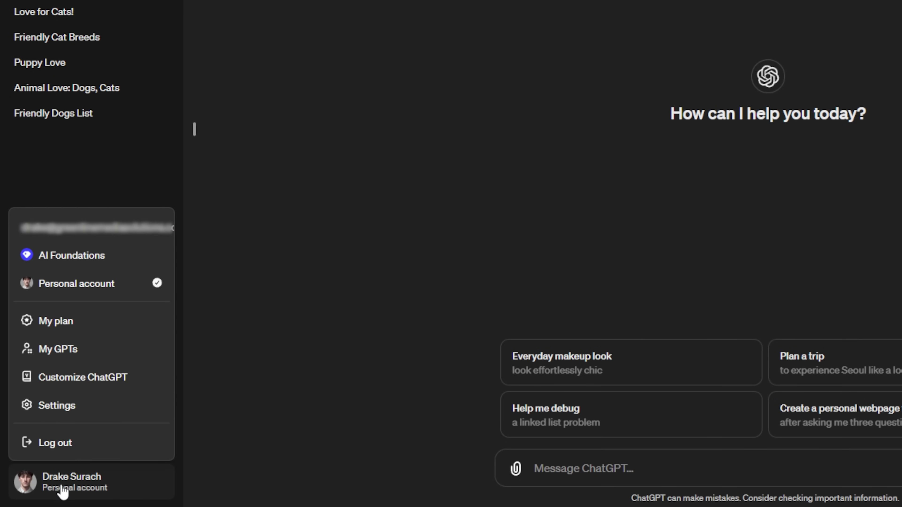
click(83, 415)
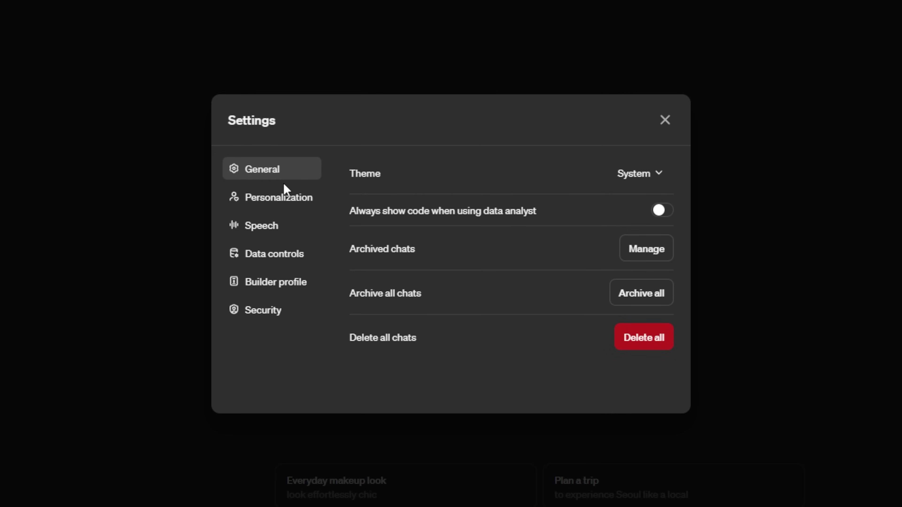
click(278, 203)
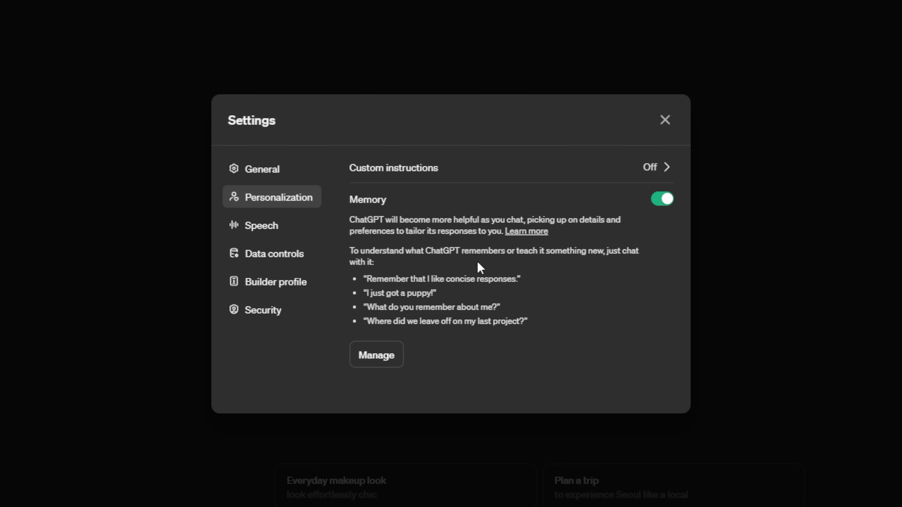
Turn the Memory feature off and back on in the personalization settings
click(669, 204)
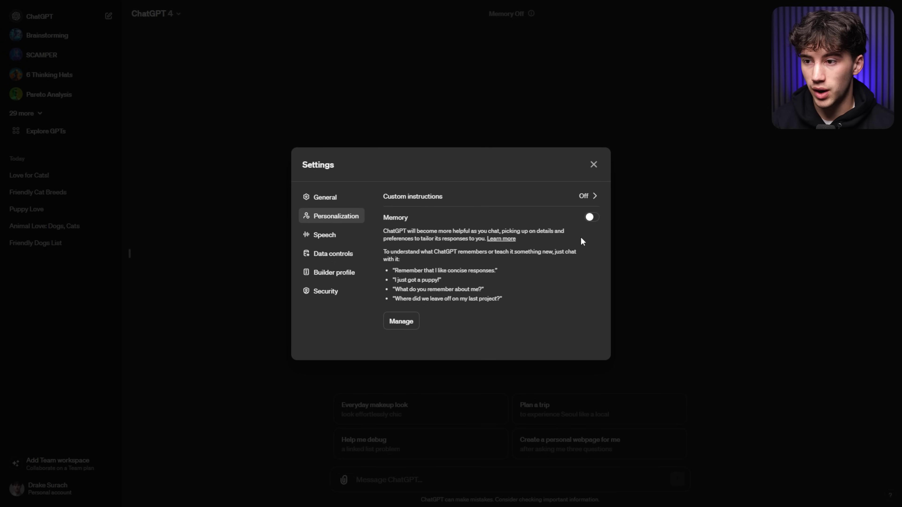
click(591, 218)
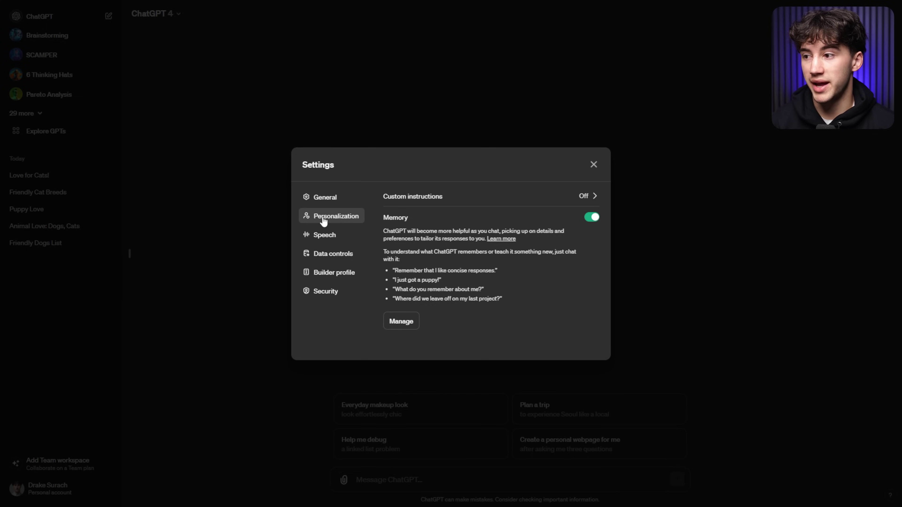
drag(398, 217, 426, 219)
click(426, 219)
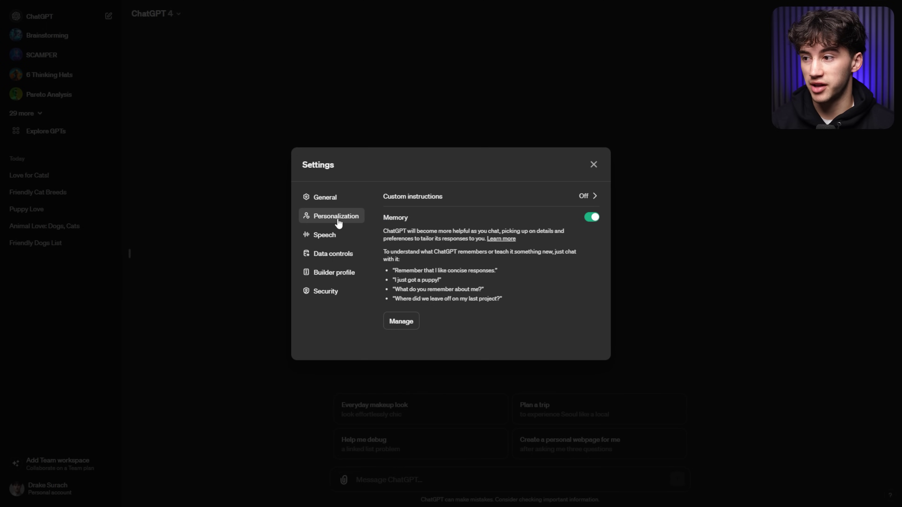
Open the list of saved memories and review the entries about cats
click(403, 327)
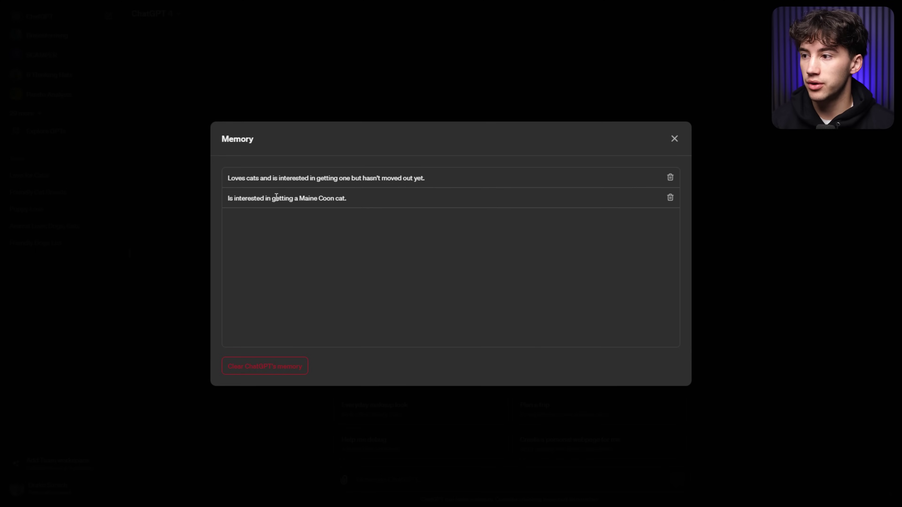
drag(228, 178, 443, 175)
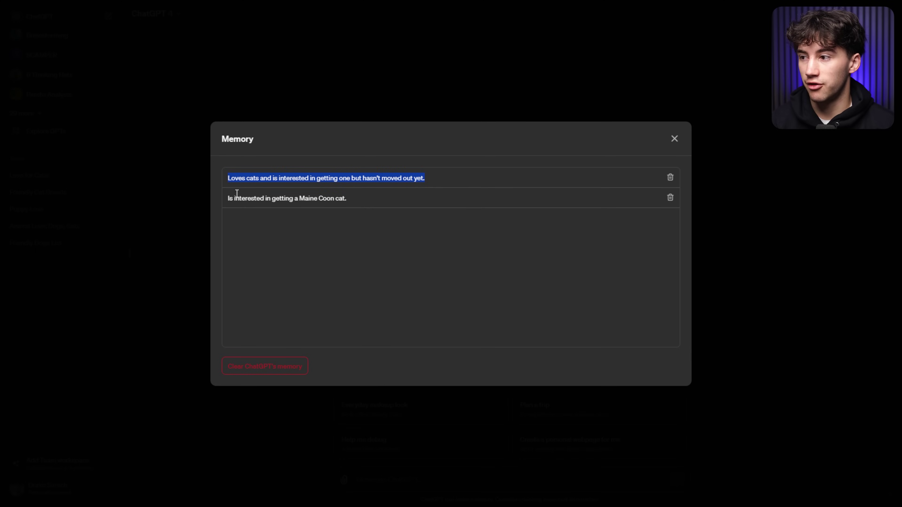
drag(228, 197, 370, 206)
click(418, 204)
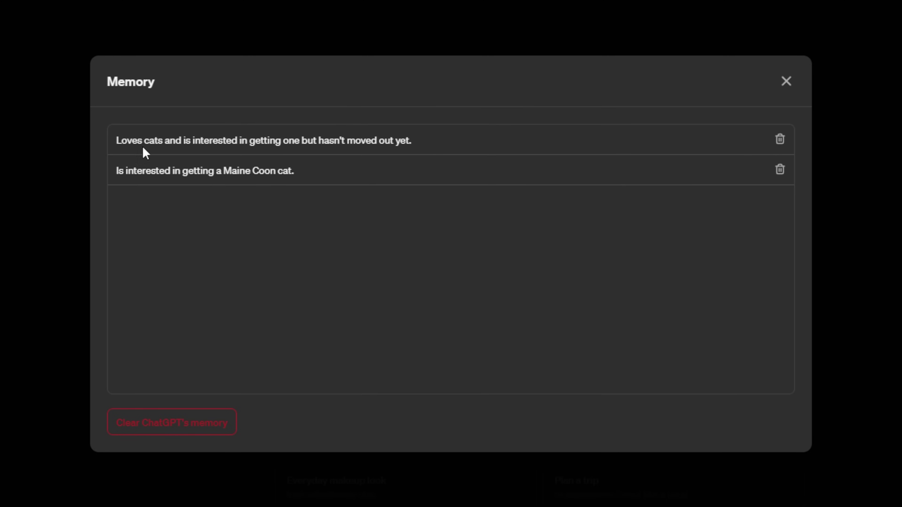
Delete the saved memory about being interested in getting a Maine Coon cat
drag(118, 142, 426, 138)
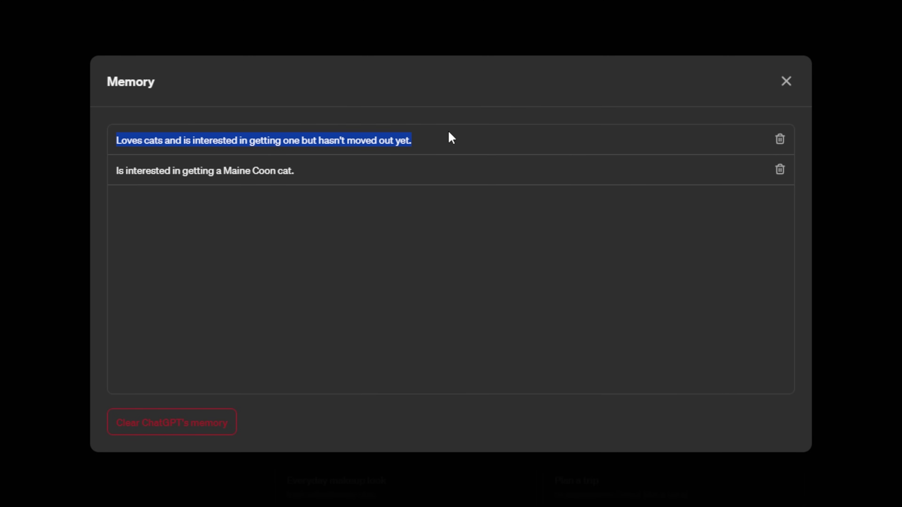
drag(117, 171, 302, 177)
click(579, 187)
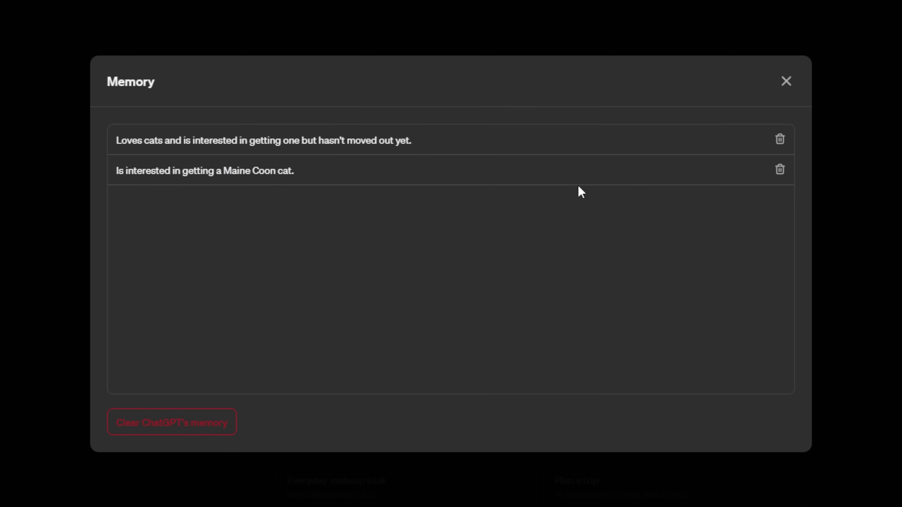
click(779, 170)
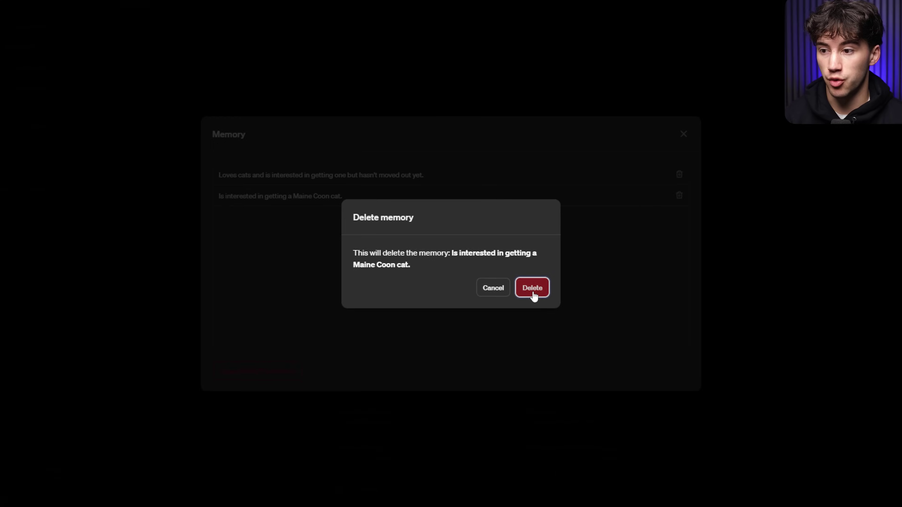
click(587, 310)
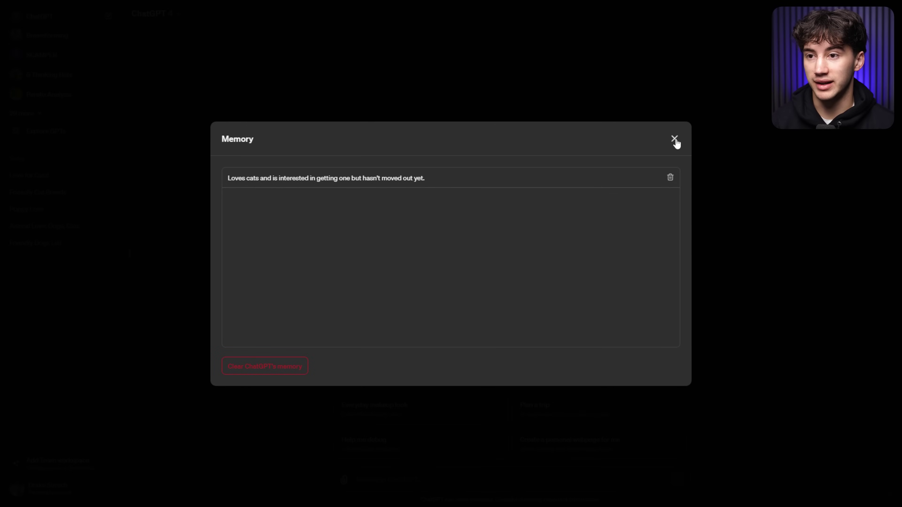
Close the memory list and the settings, and collapse the chat history sidebar
click(669, 142)
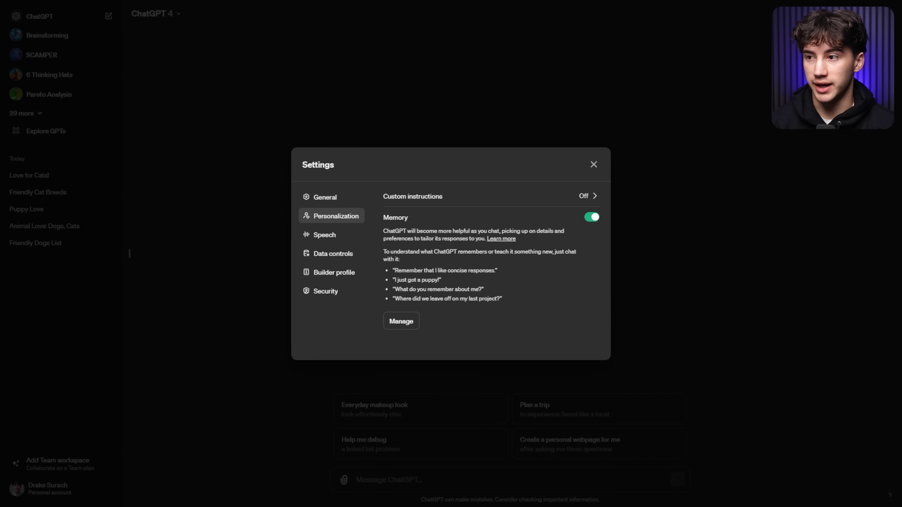
click(594, 164)
click(130, 254)
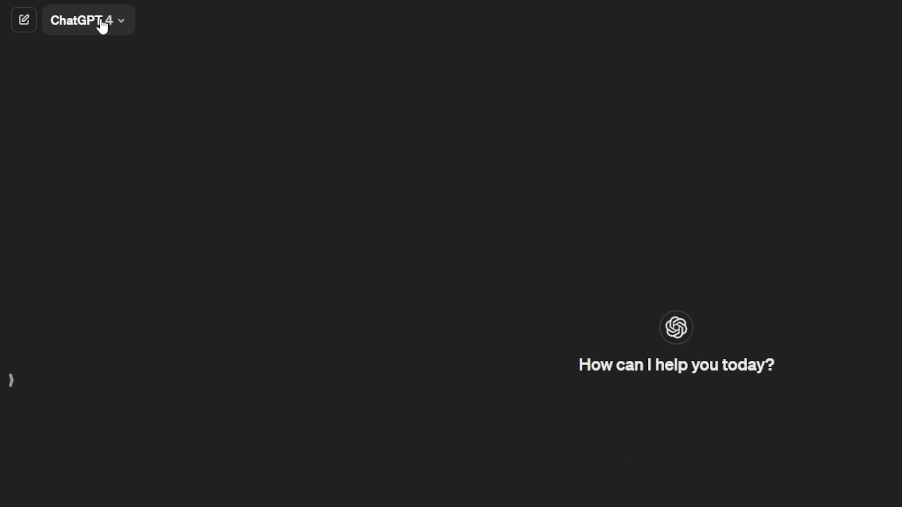
Turn on Temporary Chat and read through its notice on history, memory and model training before continuing
click(103, 26)
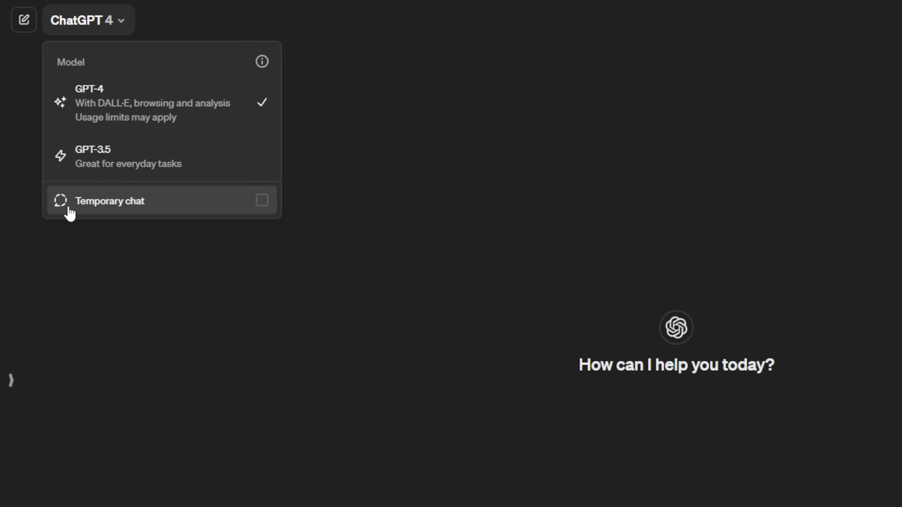
click(264, 206)
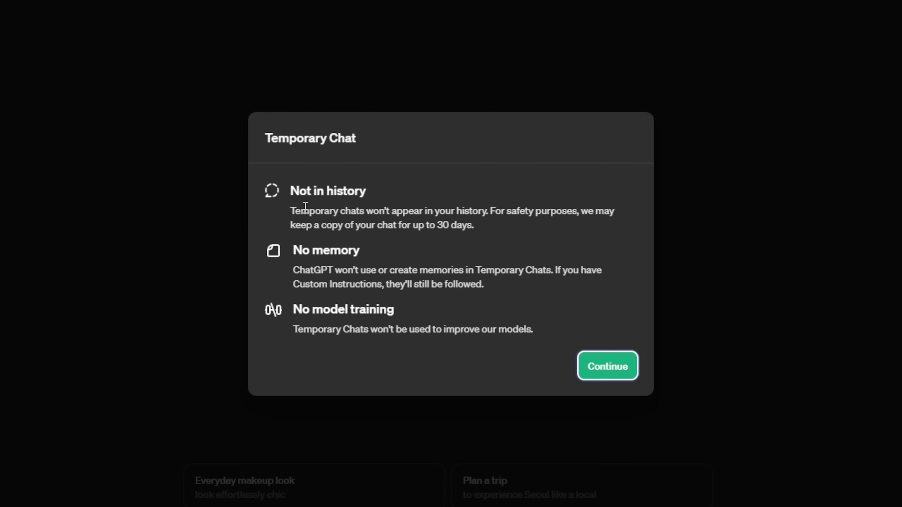
drag(291, 212, 516, 227)
click(331, 267)
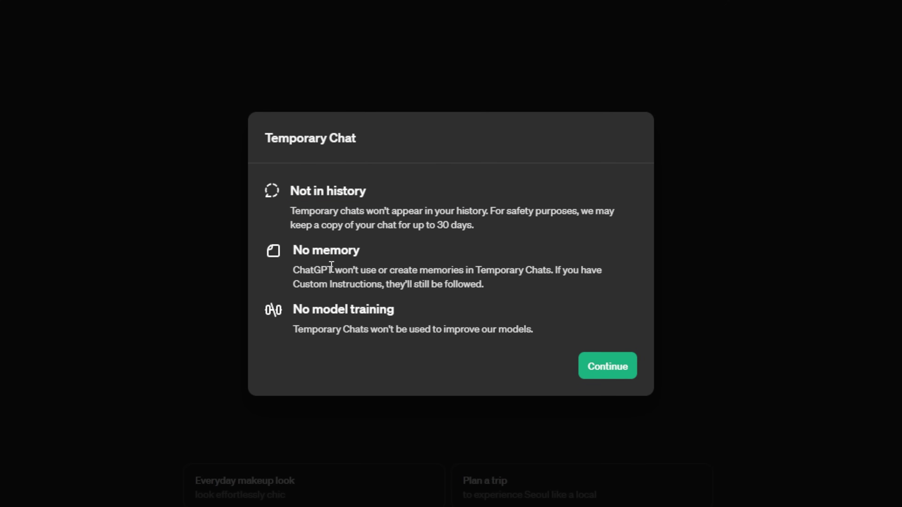
drag(293, 270, 512, 294)
click(460, 284)
drag(347, 270, 407, 263)
click(474, 270)
drag(297, 301, 397, 307)
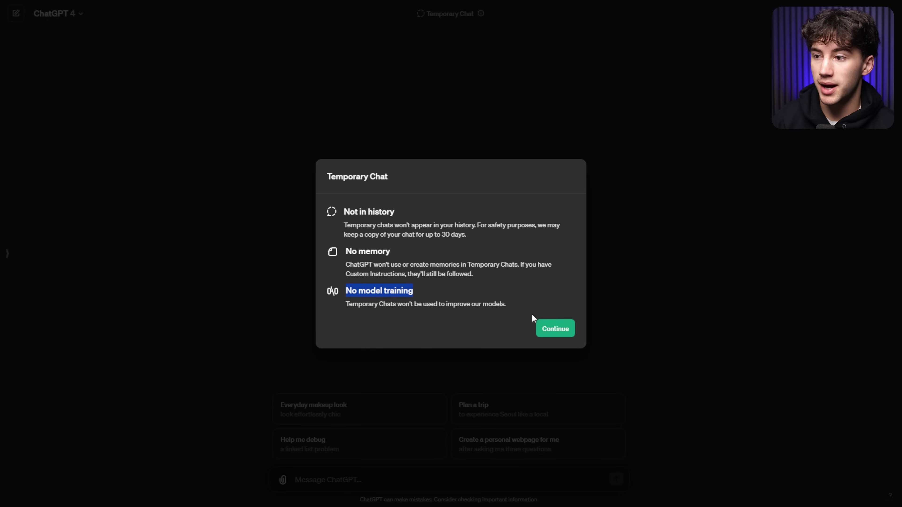
drag(343, 225, 395, 226)
click(466, 223)
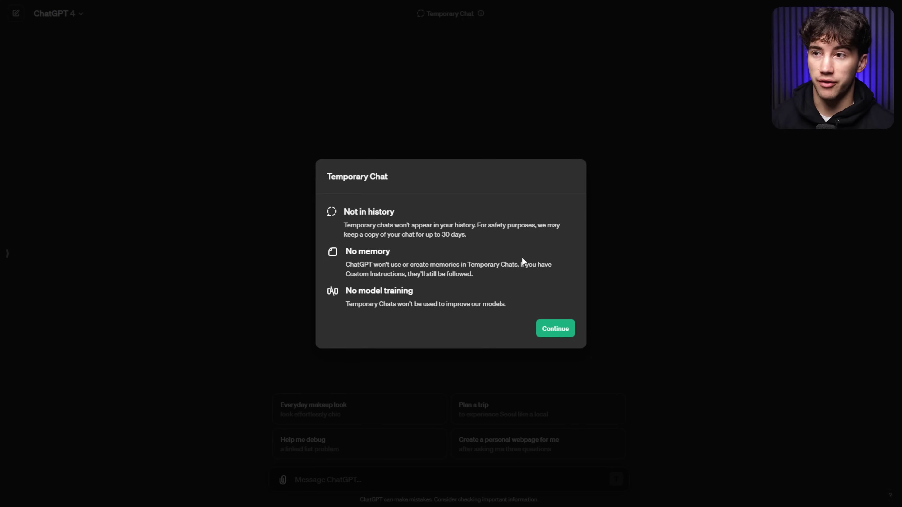
click(562, 327)
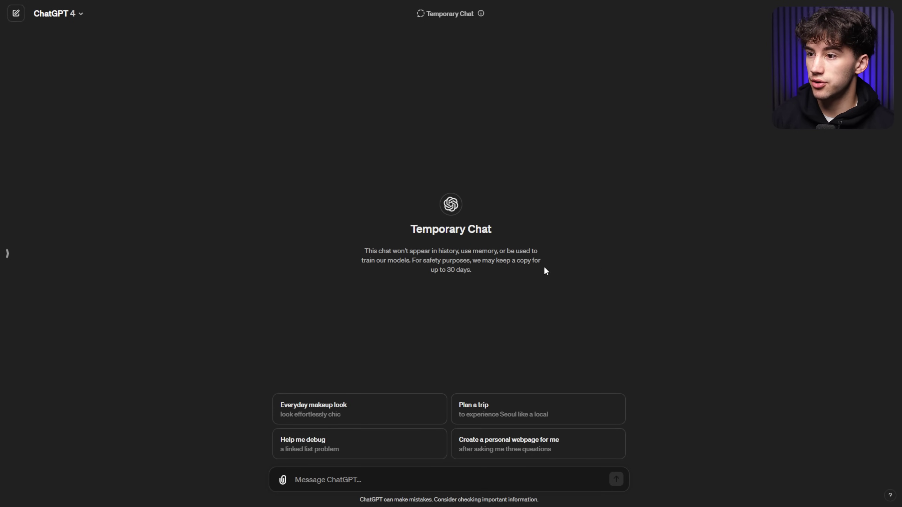
Start a new regular chat and send "I have an artificial intelligence channel on YouTube called AI Foundations."
click(349, 481)
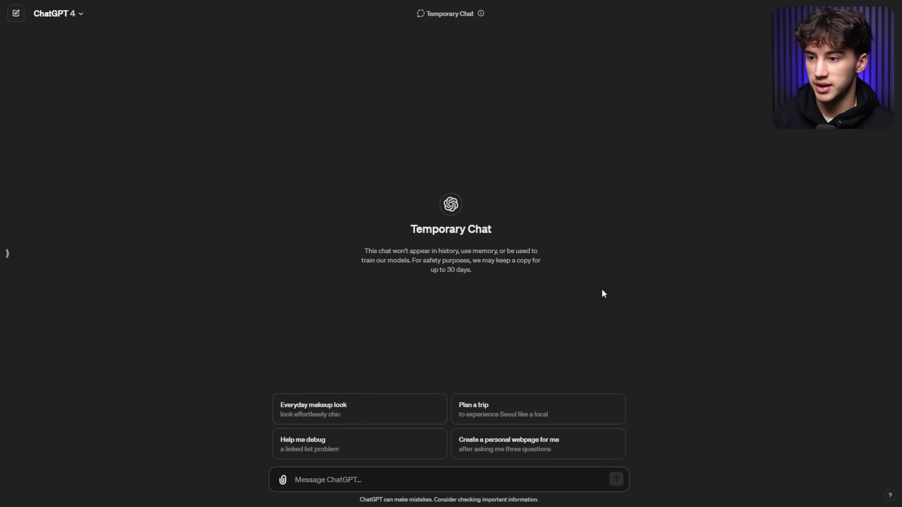
key(ctrl+shift+o)
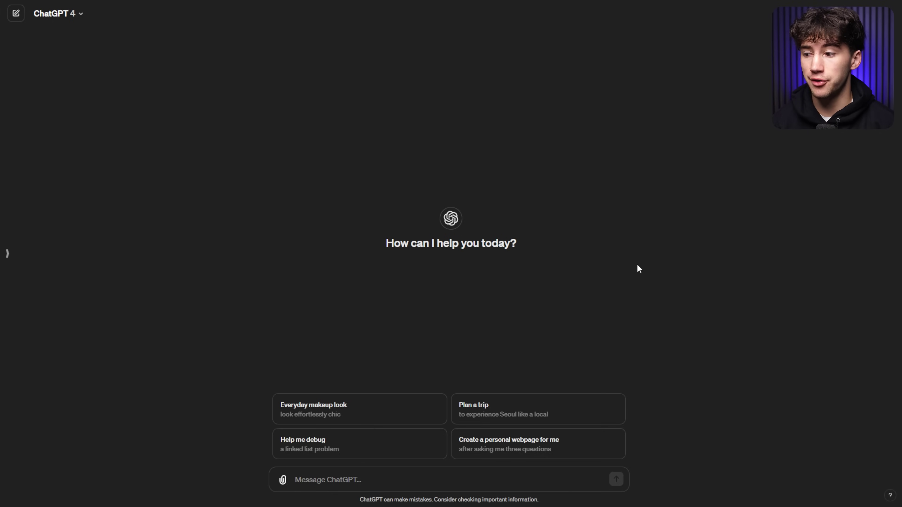
click(318, 470)
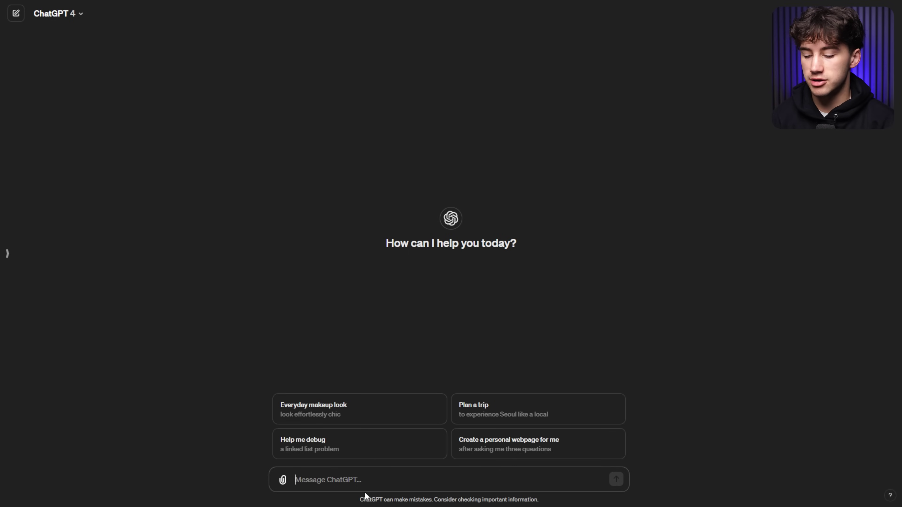
text(I have an artificial intelligence channel called AI Foundations.)
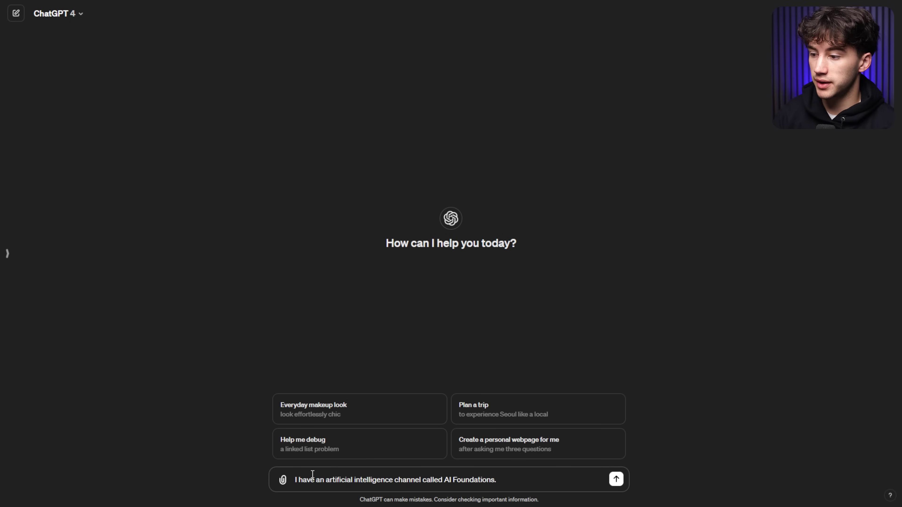
drag(294, 481, 427, 482)
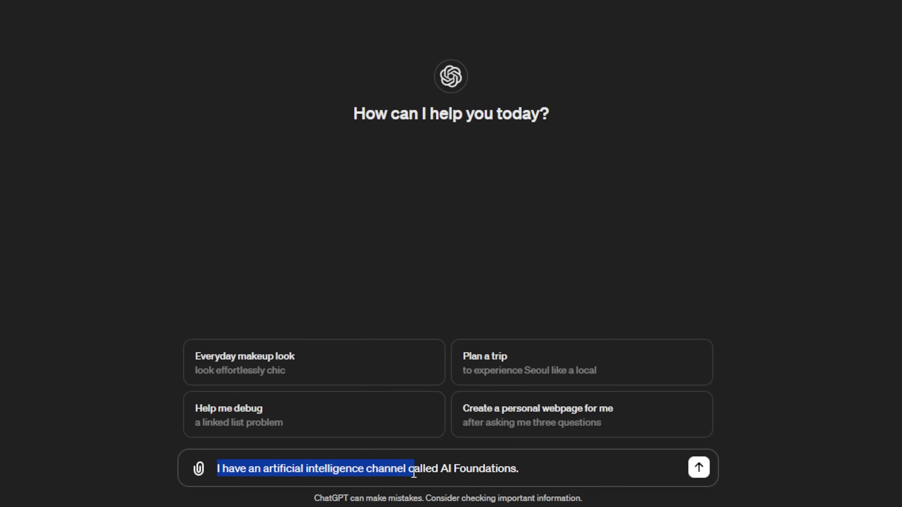
click(409, 471)
text(on YouT)
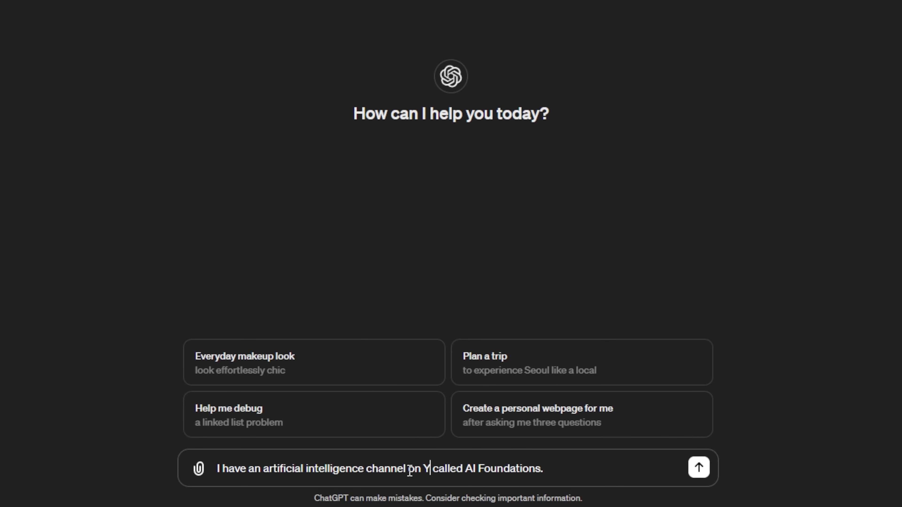
text(ube)
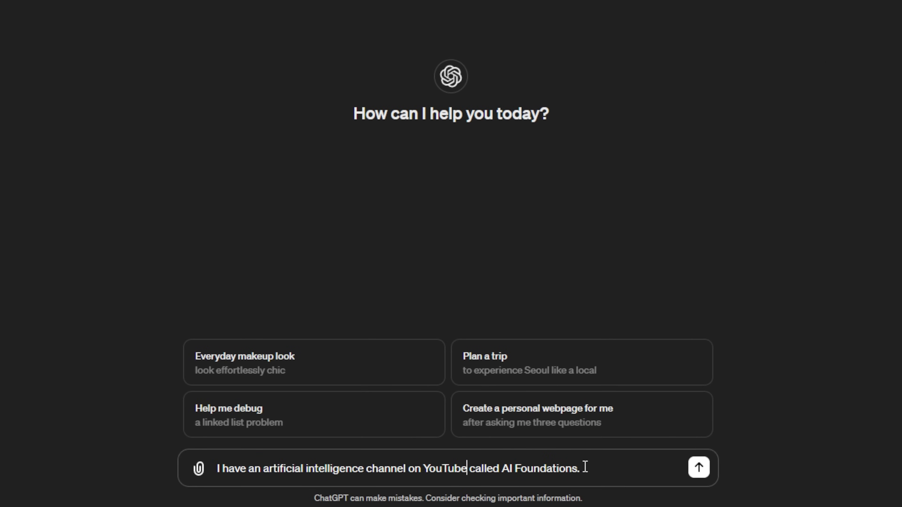
click(699, 467)
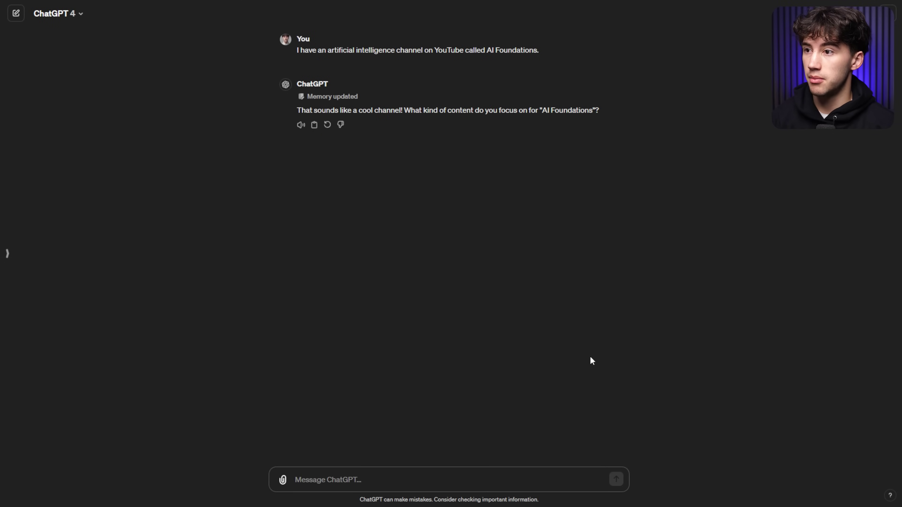
Answer the question about the channel's content with "Mainly ChatGPT but I am pushing more towards general ai here soon"
drag(404, 110, 622, 114)
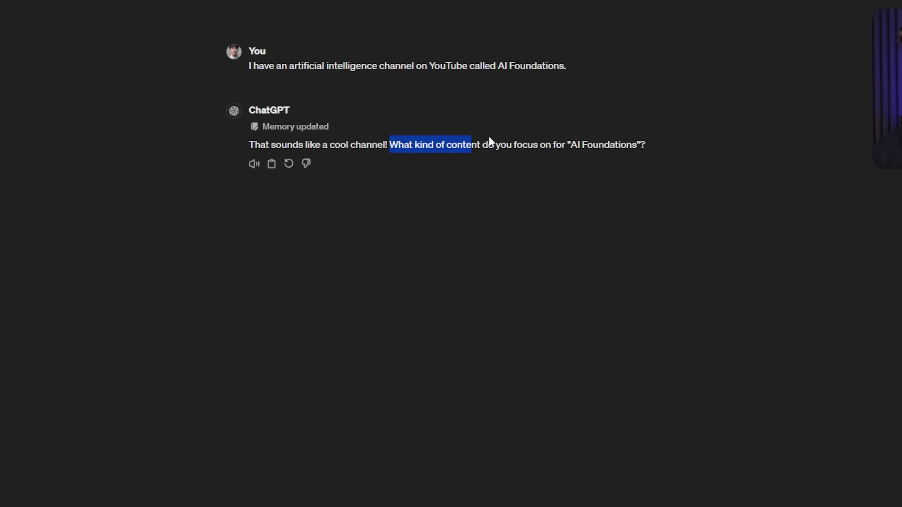
click(711, 168)
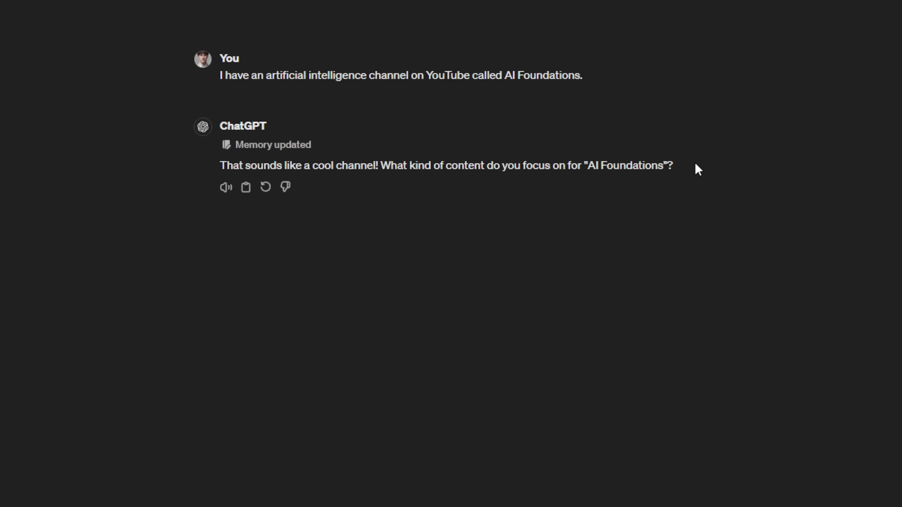
drag(388, 163, 626, 167)
click(685, 164)
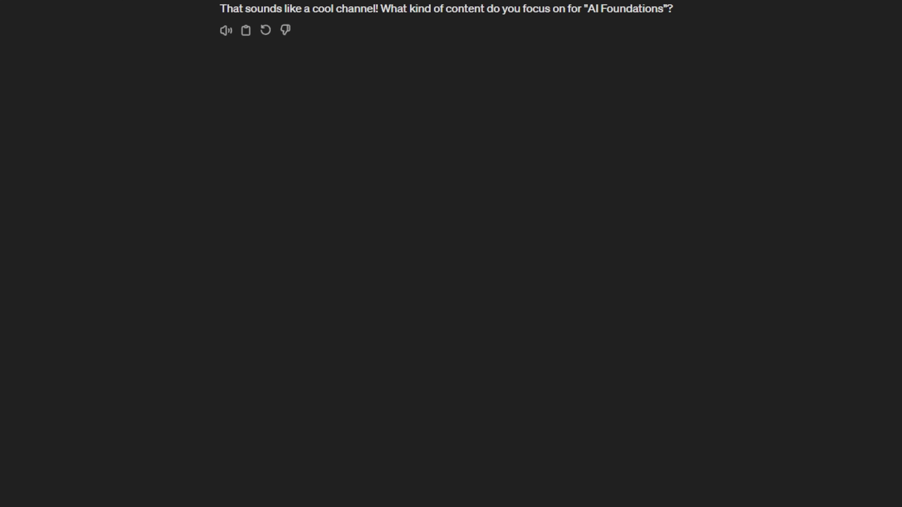
click(273, 461)
text(Mainly ChatGPT but)
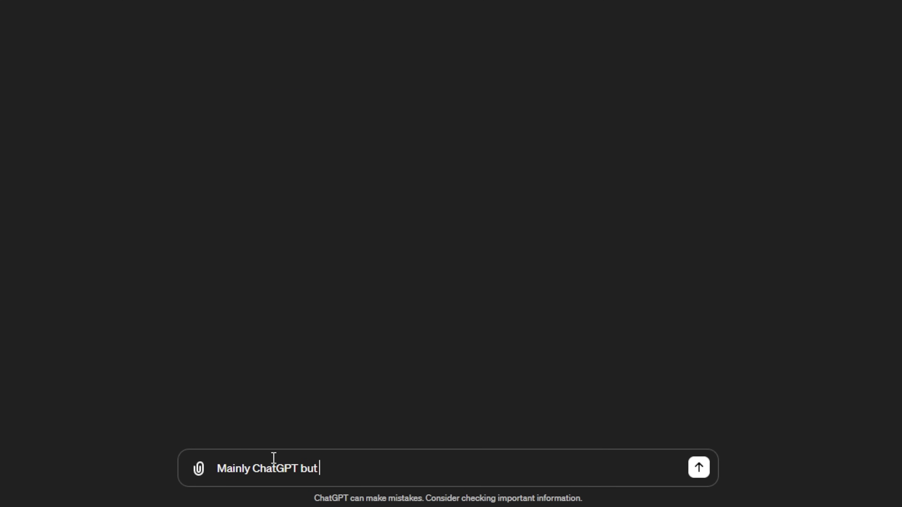
text( I am pushing mo)
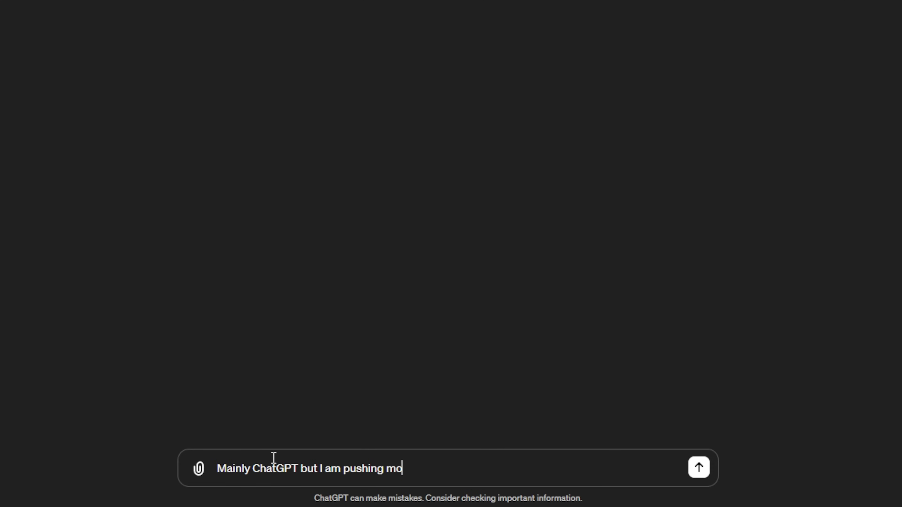
text(re towards genera)
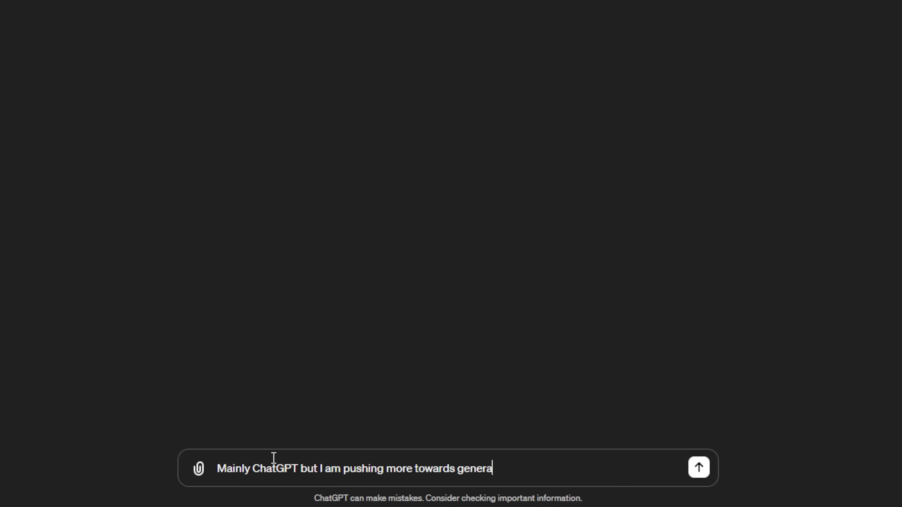
text(l ai here soo)
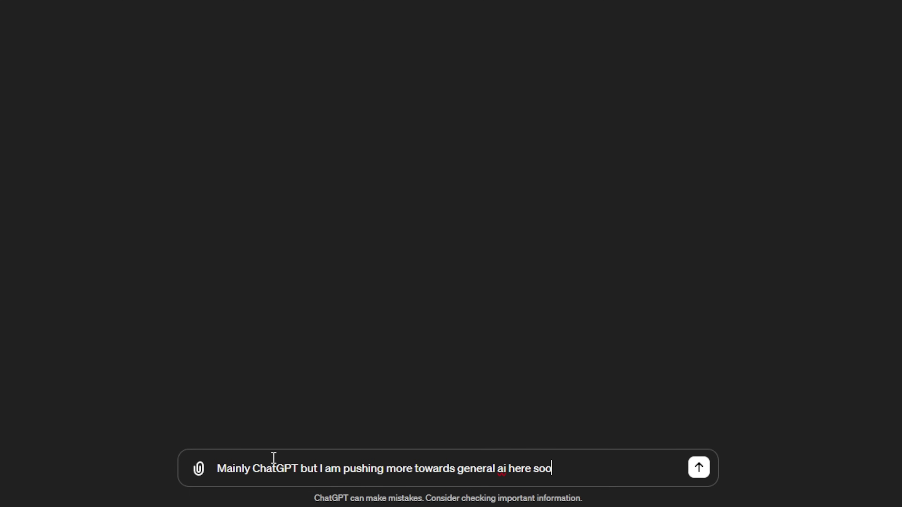
key(Return)
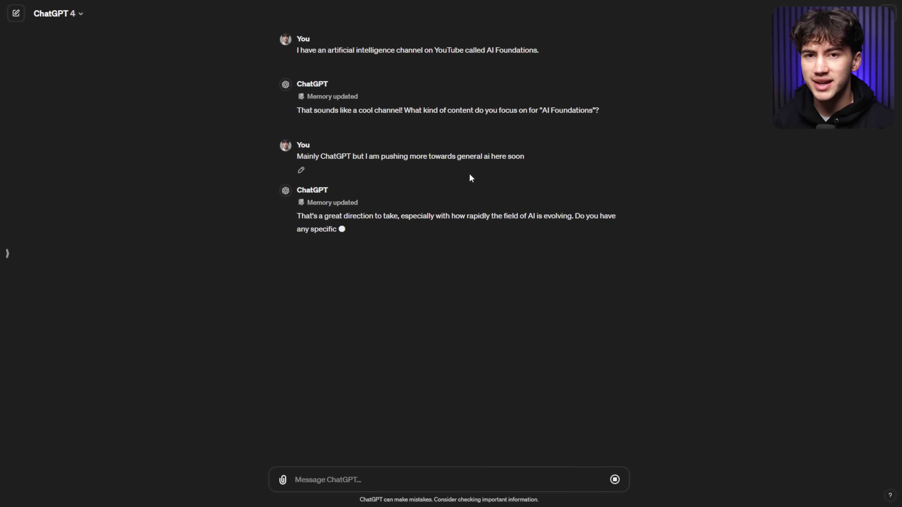
Check the memory saved from the latest message, view the full memory list and return to the chat
mouse_move(308, 204)
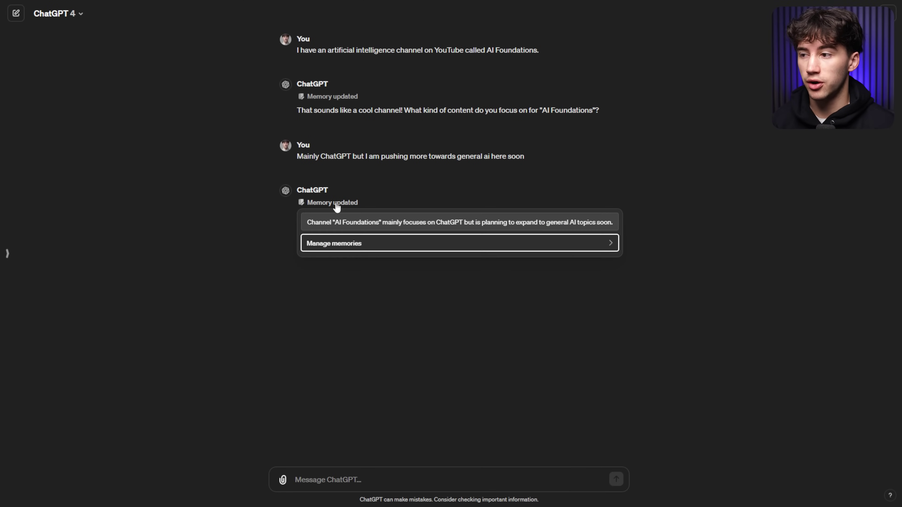
click(339, 242)
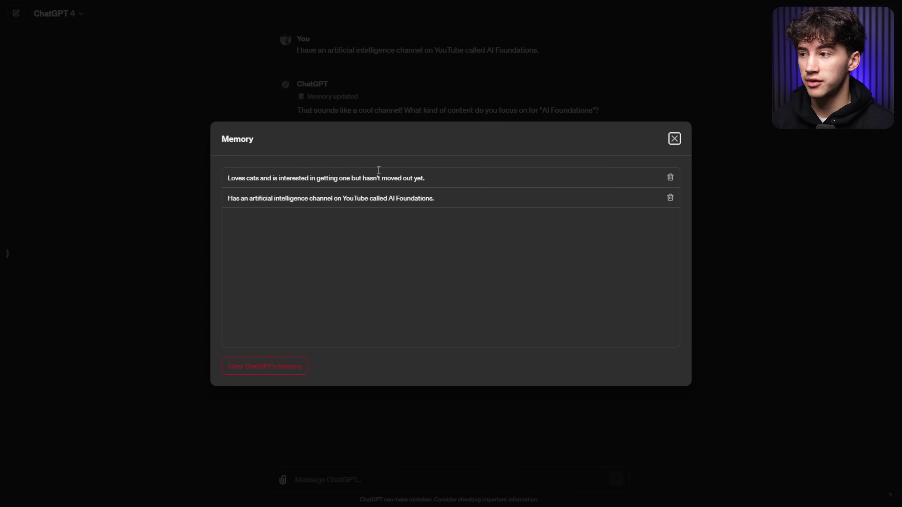
key(Escape)
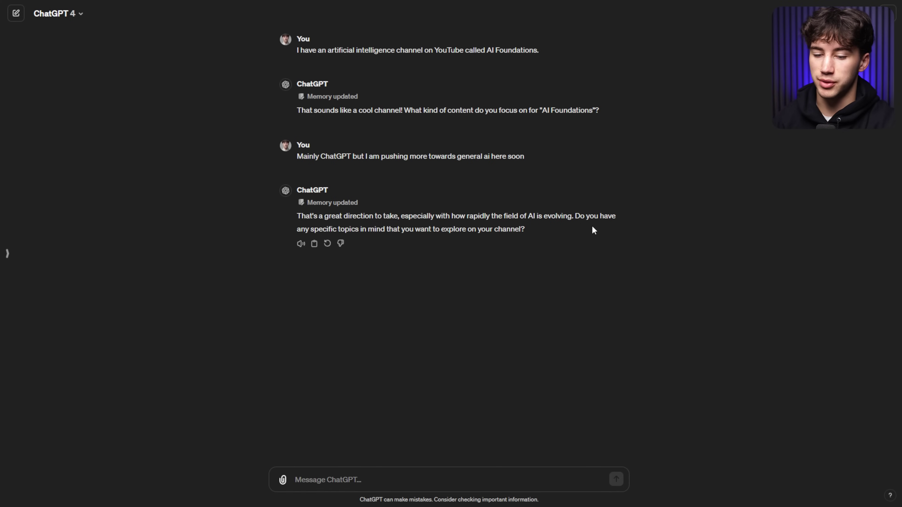